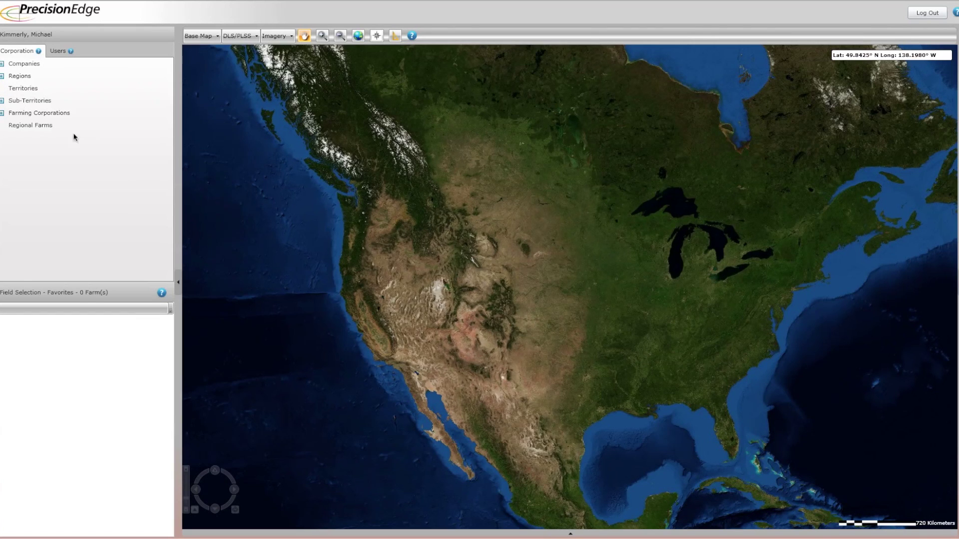
# Open the Add New User dialog for Farming Corporation - Test Farming Corp
pyautogui.click(2, 114)
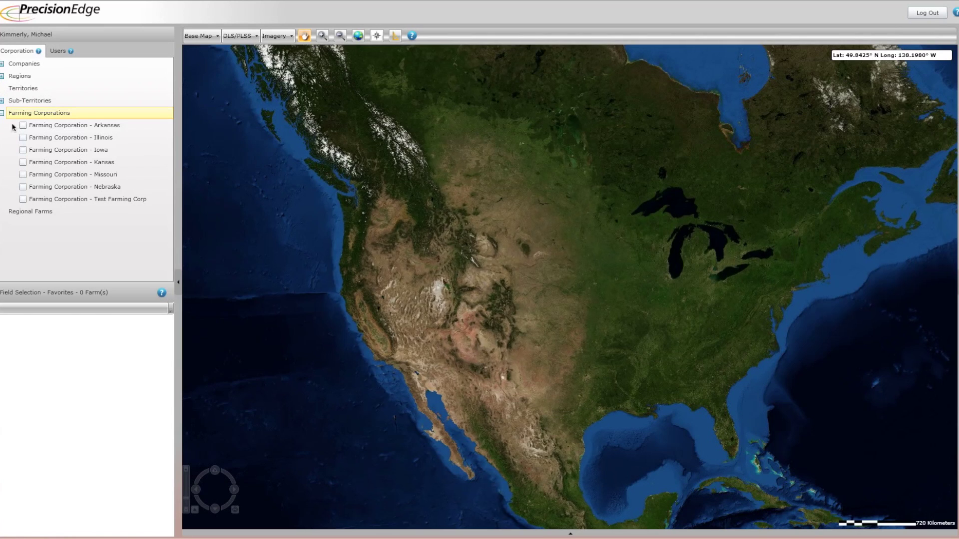
pyautogui.rightClick(73, 202)
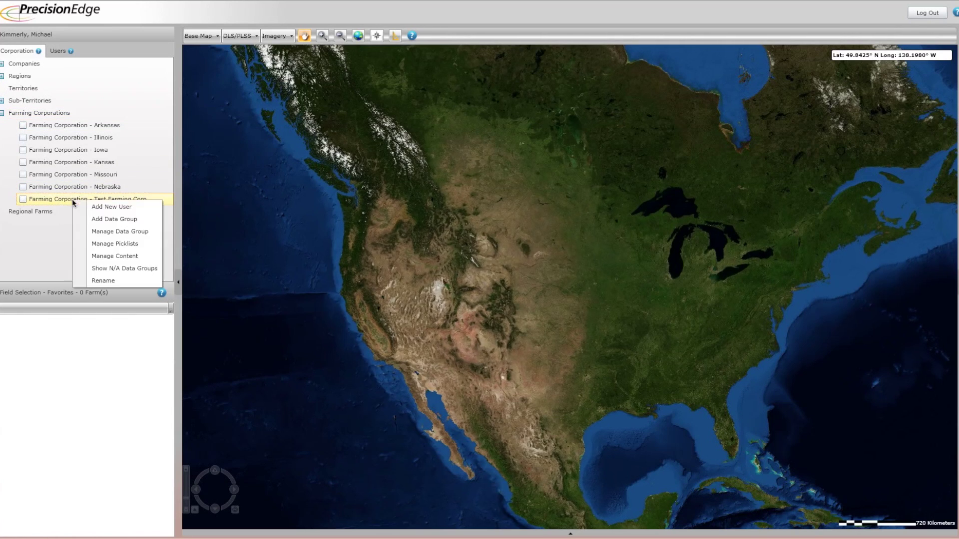
pyautogui.click(106, 207)
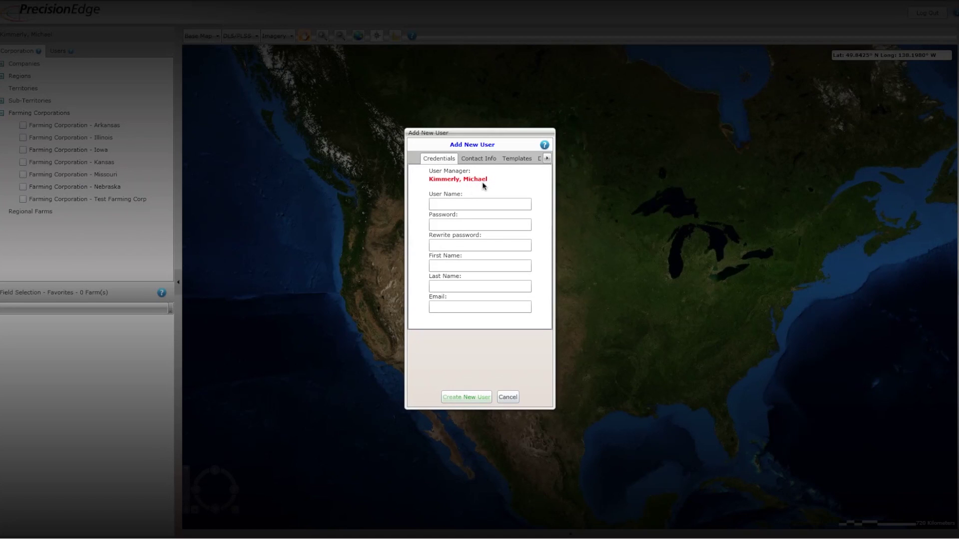
# Enter the new user's login name and account password on the Credentials tab
pyautogui.click(441, 204)
pyautogui.write('New')
pyautogui.press('BackSpace')
pyautogui.press('BackSpace')
pyautogui.press('BackSpace')
pyautogui.write('new.user')
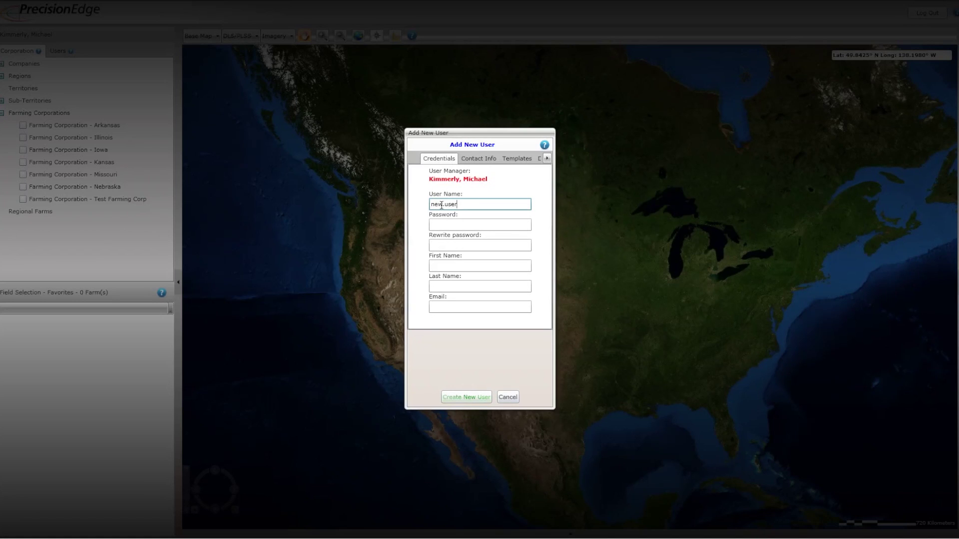
pyautogui.press('Tab')
pyautogui.write('password')
pyautogui.press('Tab')
pyautogui.write('password')
# Fill in the user's first name, last name and e-mail address
pyautogui.press('Tab')
pyautogui.write('New')
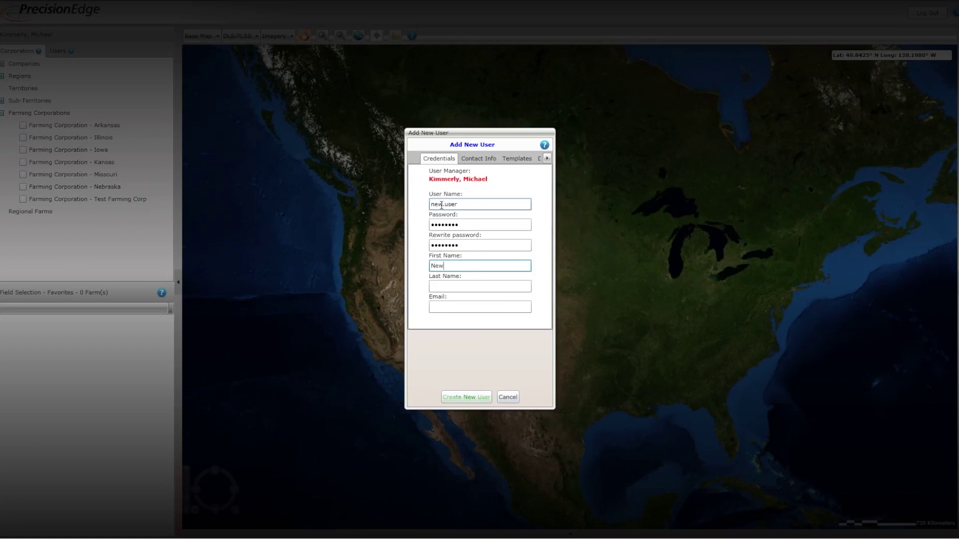
pyautogui.press('Tab')
pyautogui.write('User')
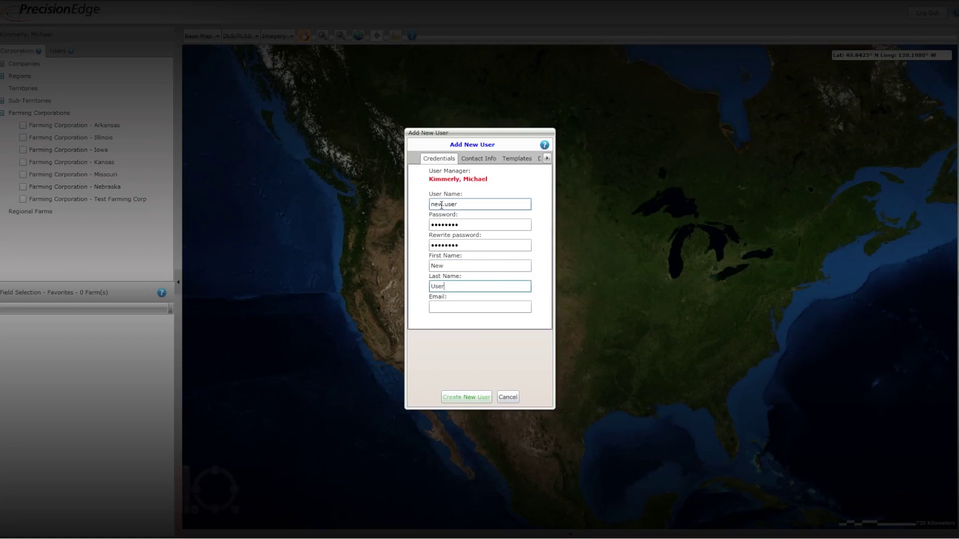
pyautogui.press('Tab')
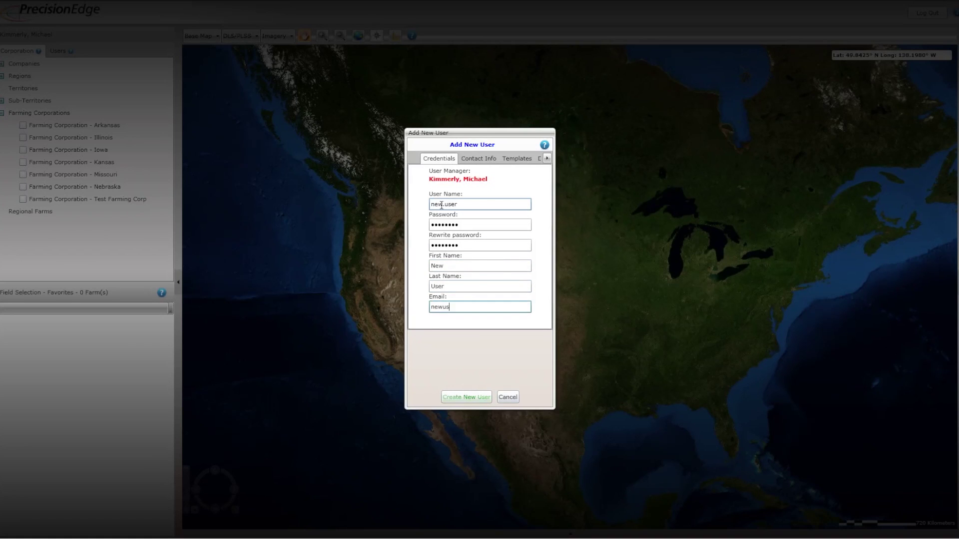
# On the Contact Info tab, enter the user's street address and city
pyautogui.click(487, 158)
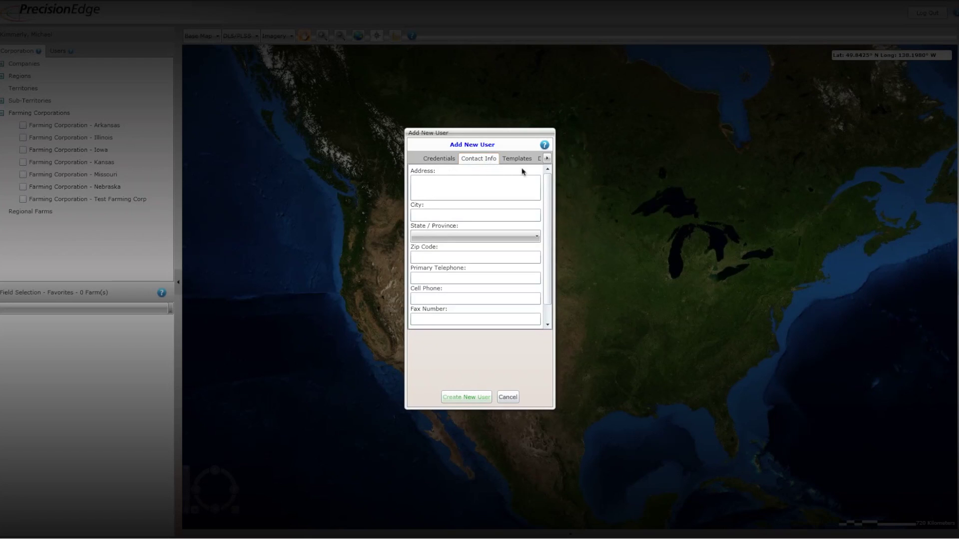
pyautogui.click(473, 181)
pyautogui.write('123 Some Stre')
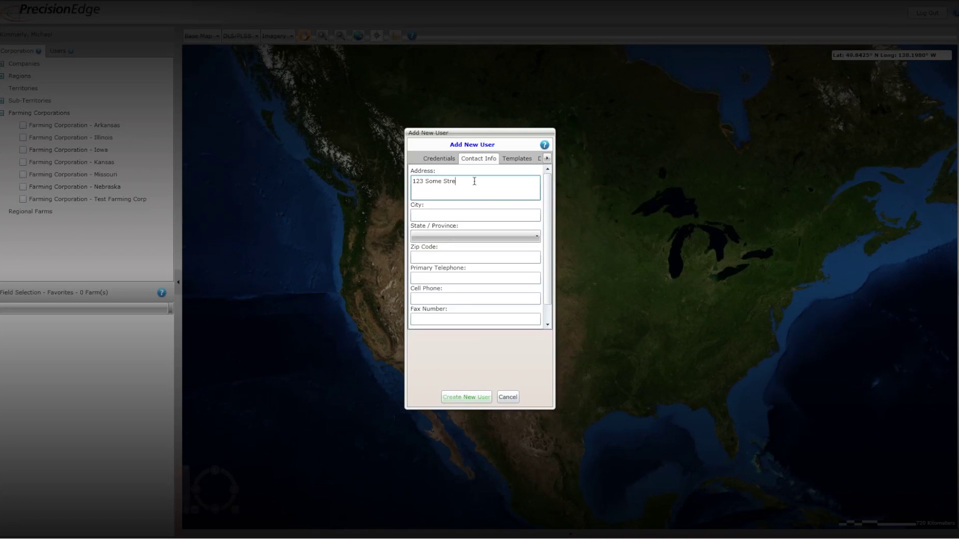
pyautogui.write('et')
pyautogui.press('Tab')
pyautogui.write('Some City')
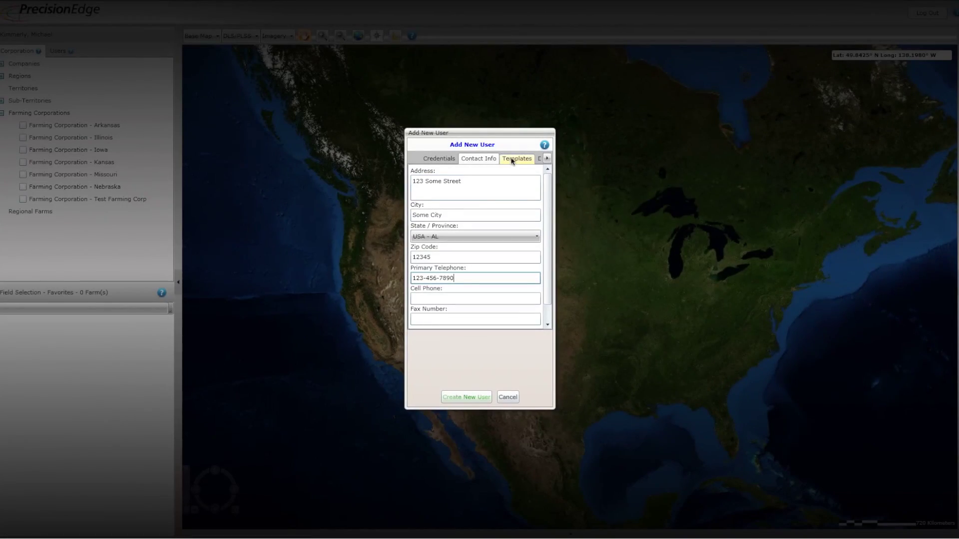
pyautogui.click(515, 159)
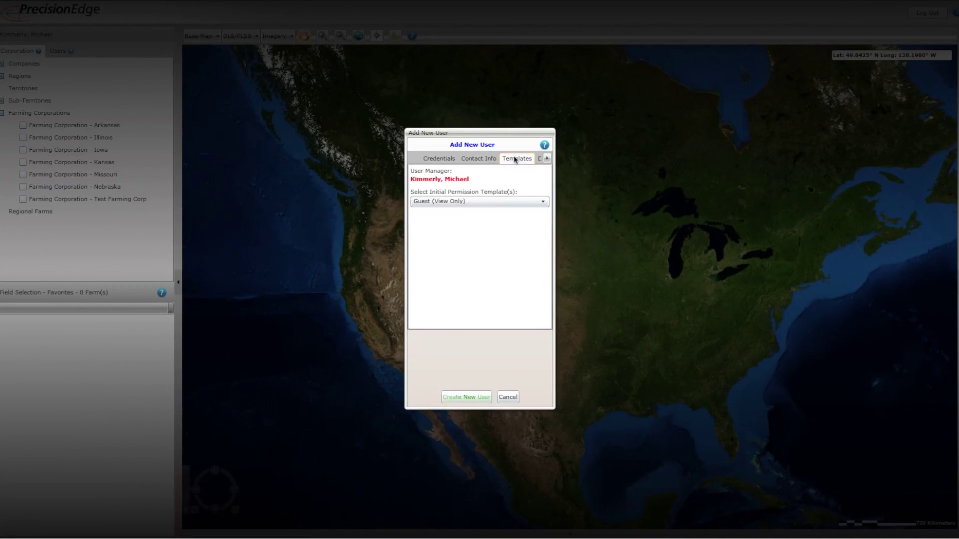
# Swap the Guest (View Only) template for Senior Agronomist and create the user account
pyautogui.click(542, 203)
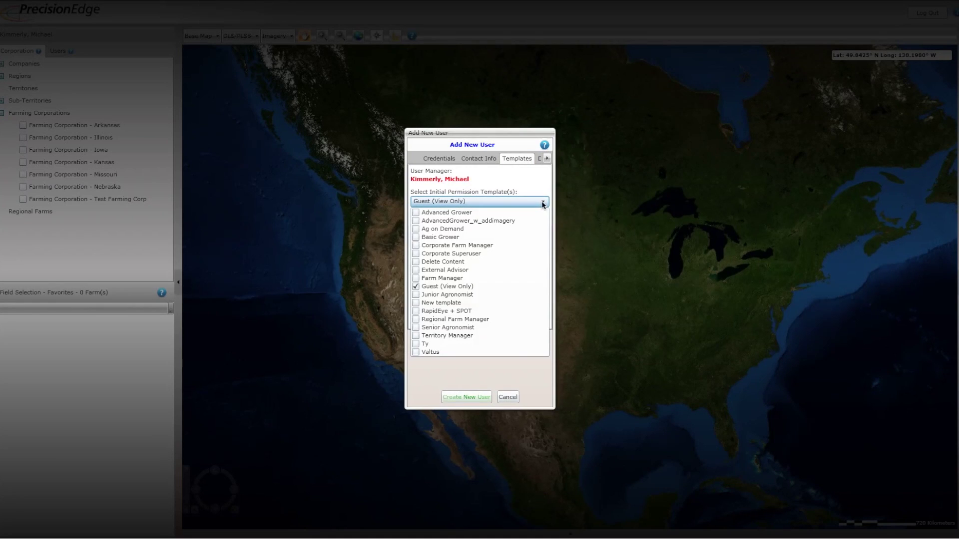
pyautogui.click(415, 286)
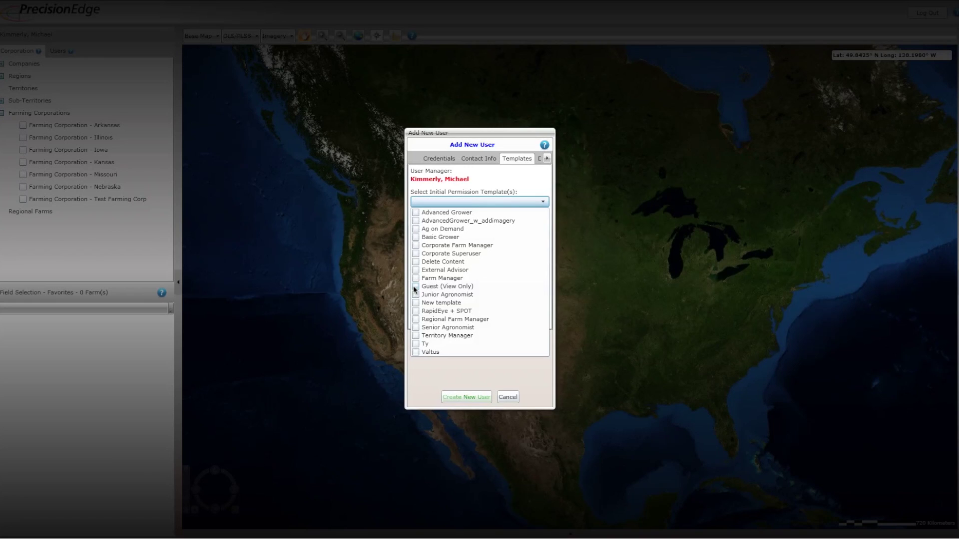
pyautogui.click(416, 328)
pyautogui.click(462, 398)
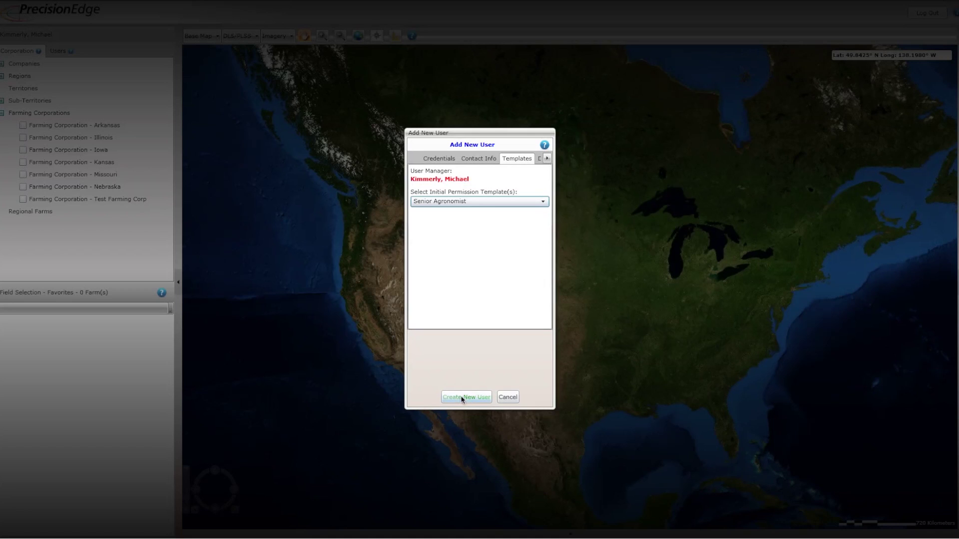
pyautogui.click(462, 398)
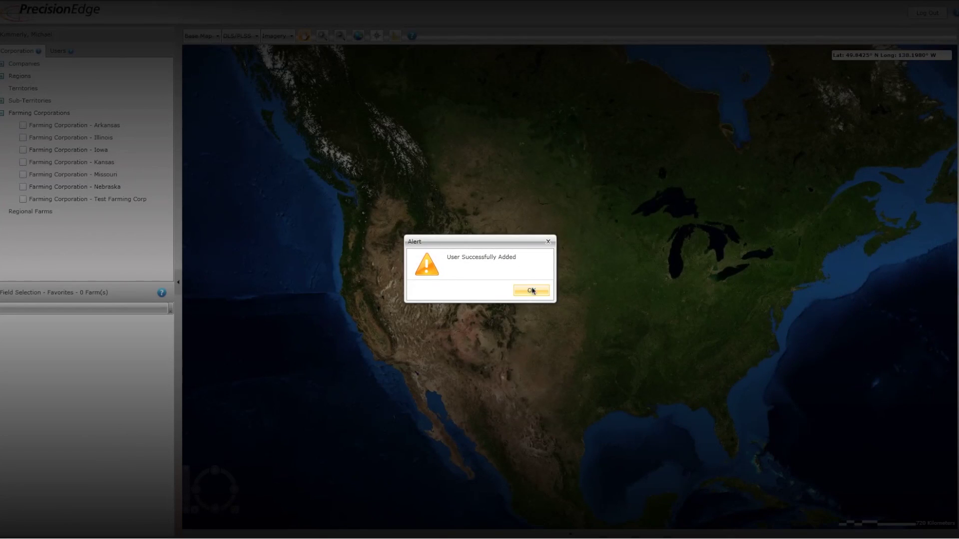
# Dismiss the 'User Successfully Added' confirmation with OK
pyautogui.click(525, 292)
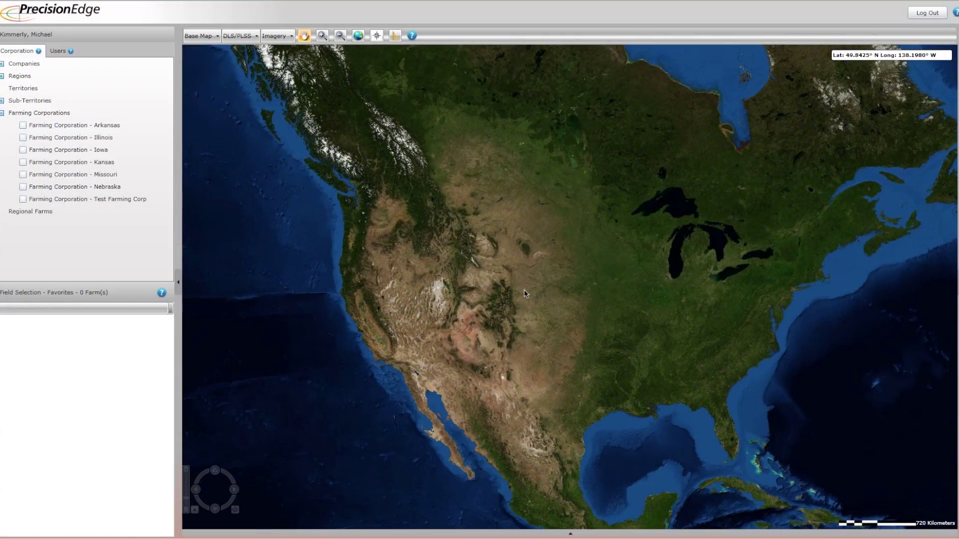
# In the Users list, select the newly added user and open its actions menu
pyautogui.click(58, 51)
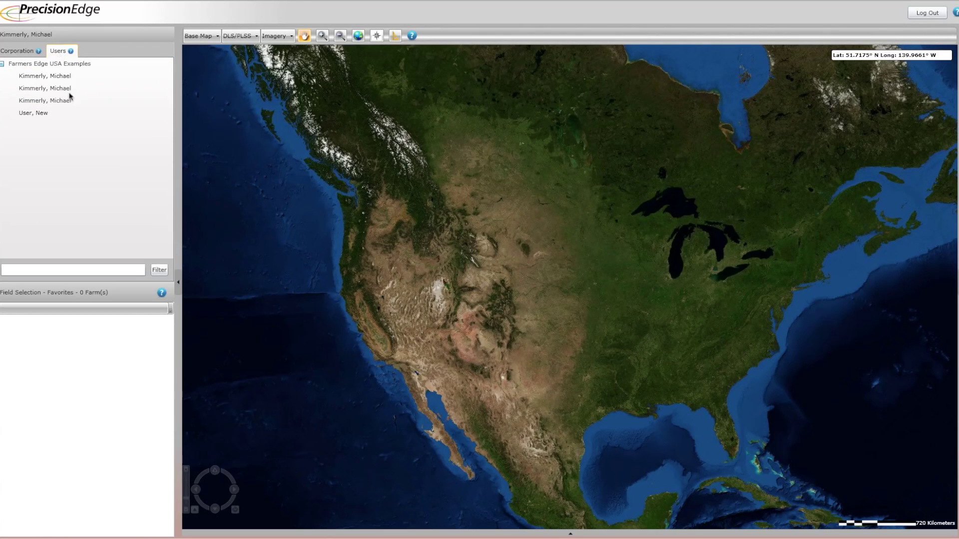
pyautogui.click(35, 114)
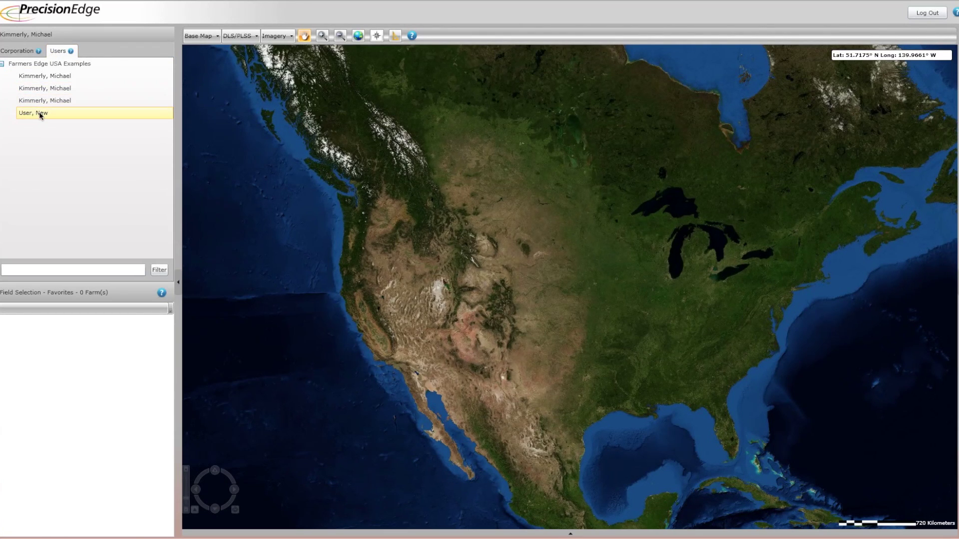
pyautogui.click(40, 115)
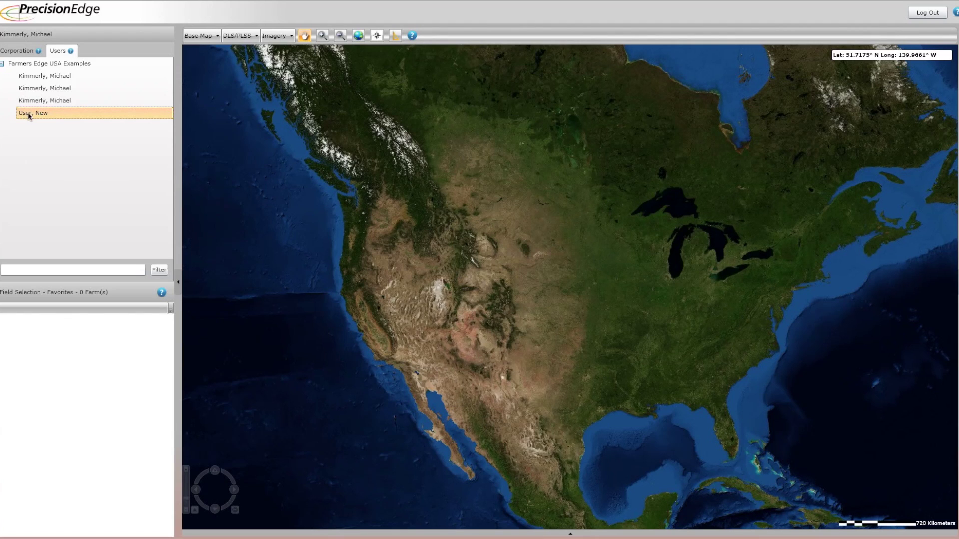
pyautogui.rightClick(29, 116)
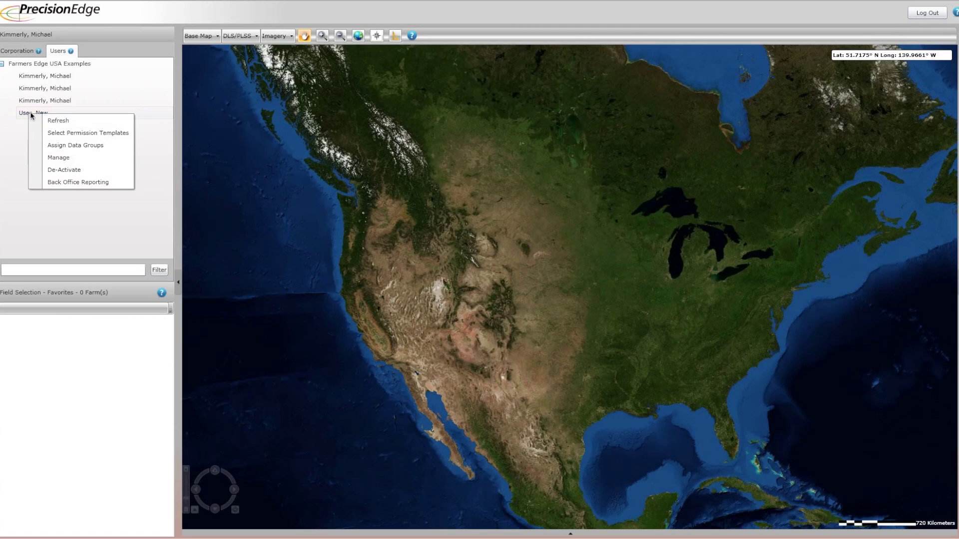
# Open Manage Permission Templates from the user's assigned Senior Agronomist template
pyautogui.click(76, 134)
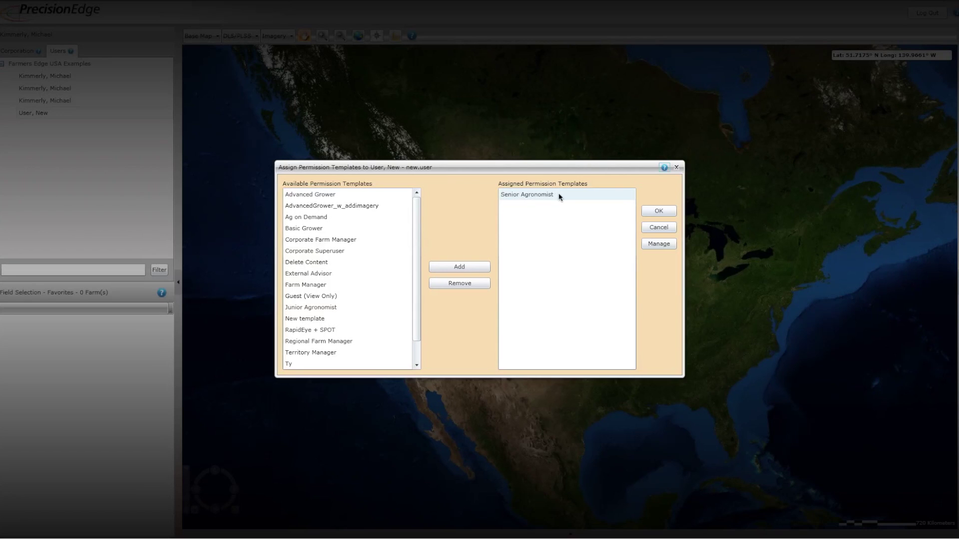
pyautogui.click(540, 198)
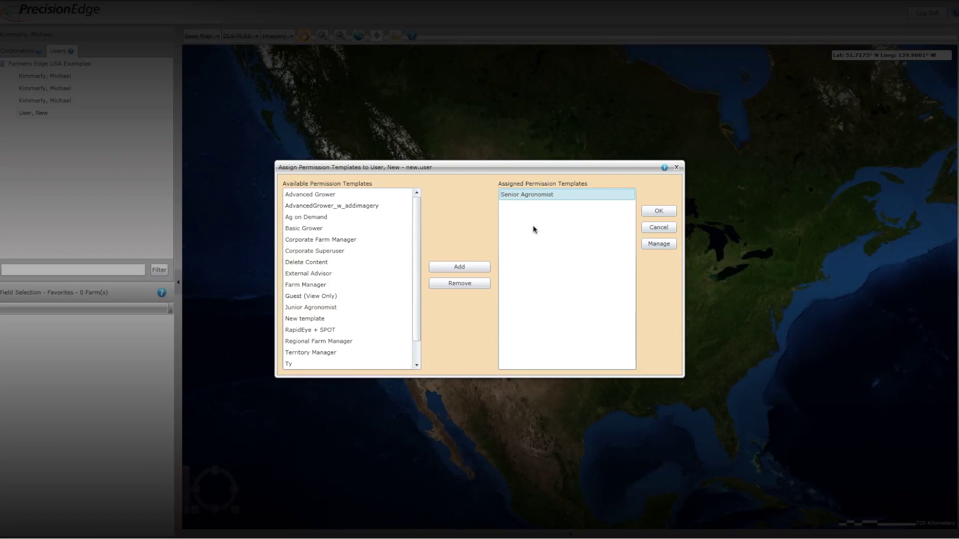
pyautogui.click(658, 244)
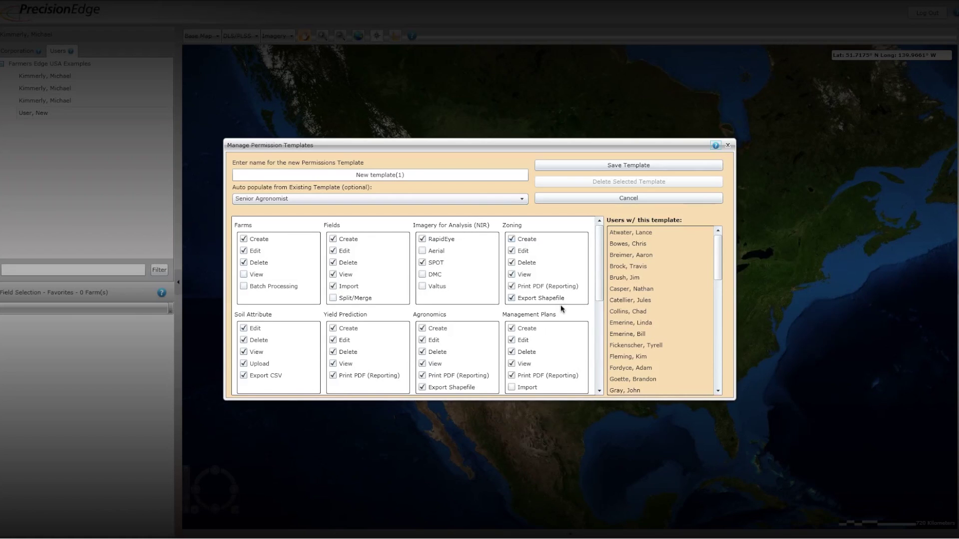
# Scroll through the full list of Senior Agronomist permission checkboxes
pyautogui.scroll(-1, 600, 377)
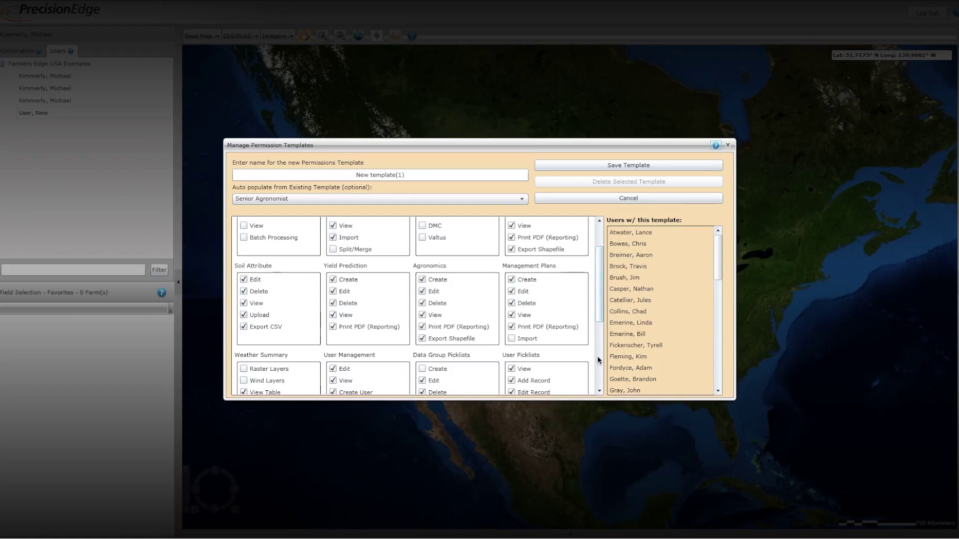
pyautogui.click(600, 392)
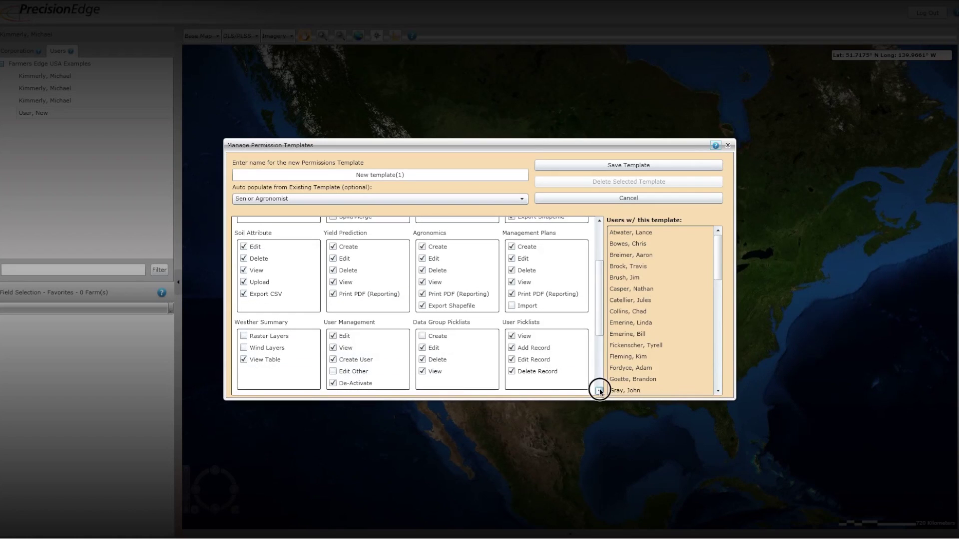
pyautogui.click(599, 347)
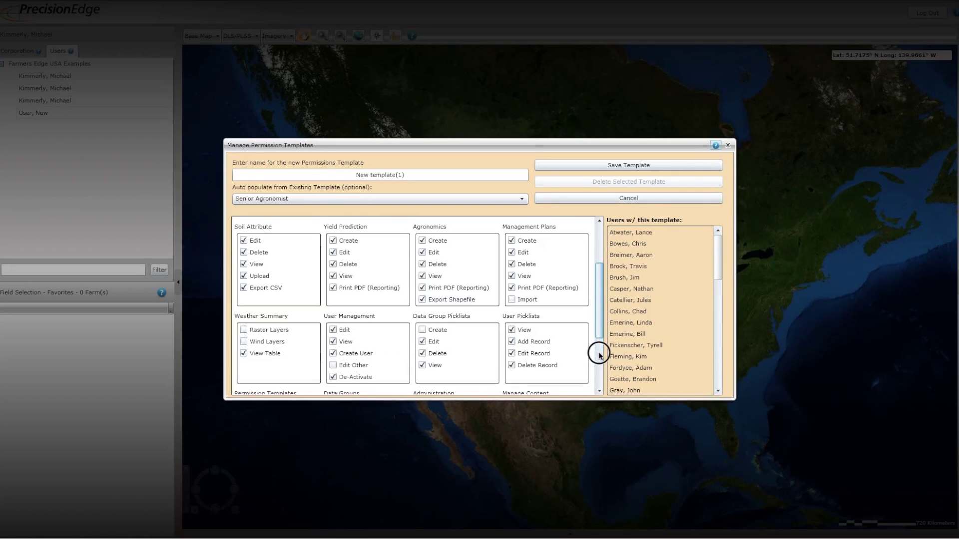
pyautogui.click(599, 380)
pyautogui.click(599, 385)
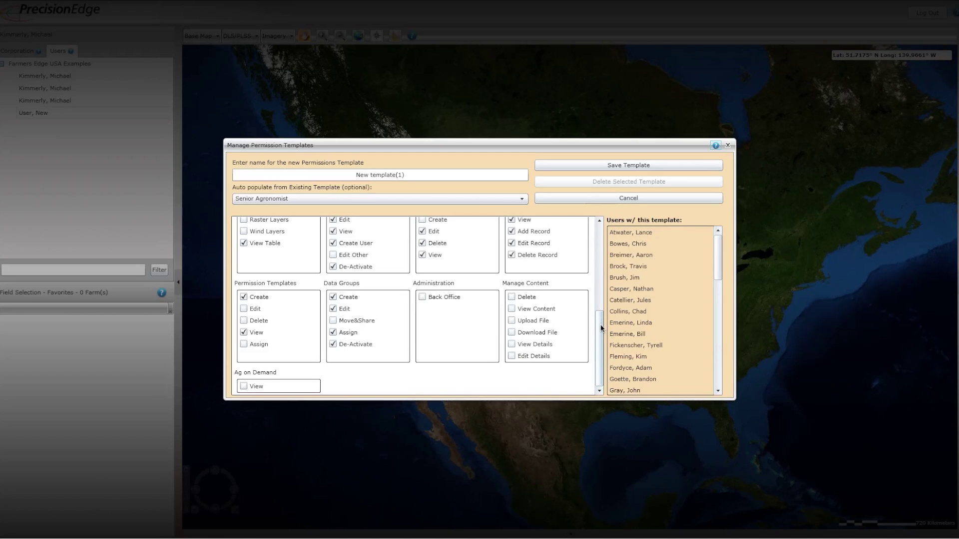
pyautogui.moveTo(601, 327); pyautogui.dragTo(601, 229)
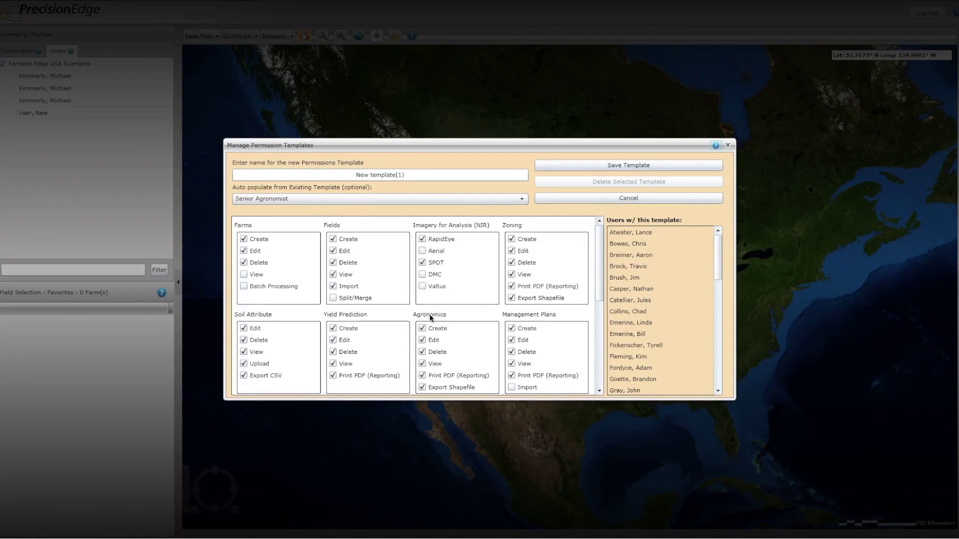
# Toggle Farms View and Fields Edit back to their original states and start Save Template
pyautogui.click(244, 274)
pyautogui.click(244, 274)
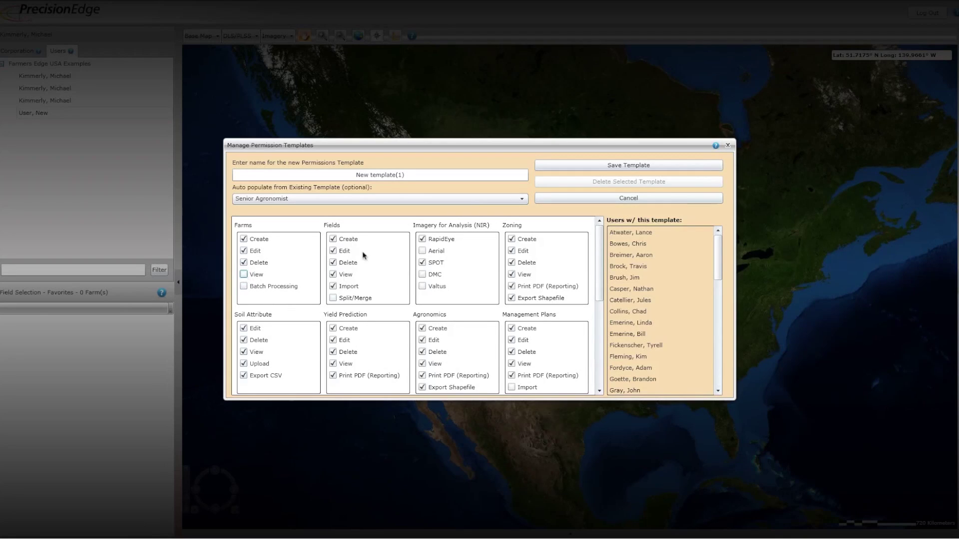
pyautogui.click(333, 251)
pyautogui.click(333, 251)
pyautogui.scroll(-9, 470, 269)
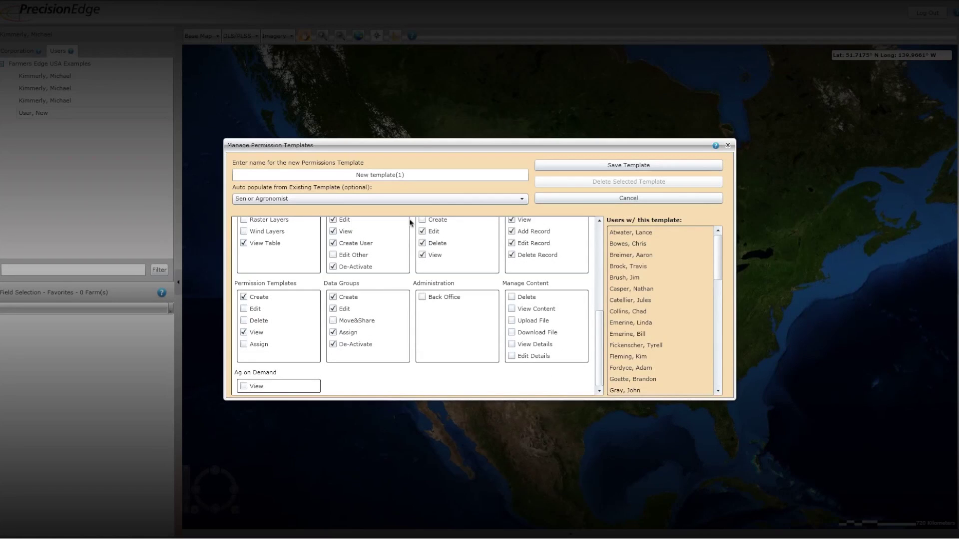
pyautogui.click(577, 165)
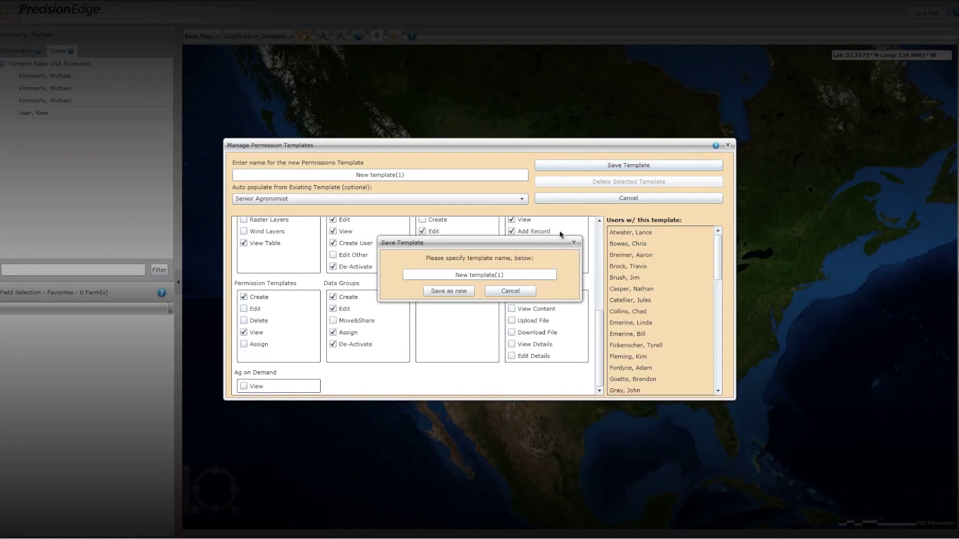
# Replace the default template name with 'Edited Senior Agronomist' and save it as new
pyautogui.click(504, 275)
pyautogui.doubleClick(450, 275)
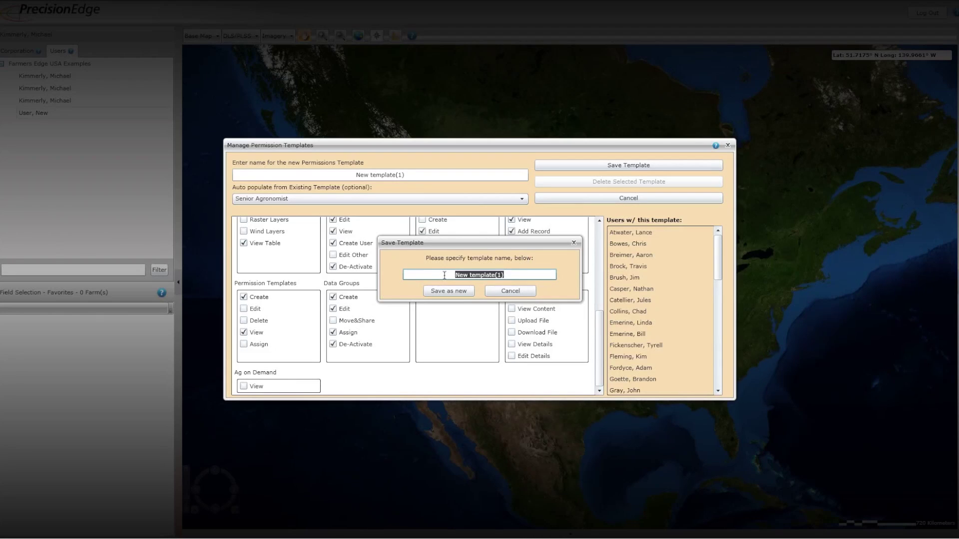
pyautogui.press('BackSpace')
pyautogui.write('Edited Senior Agronomist')
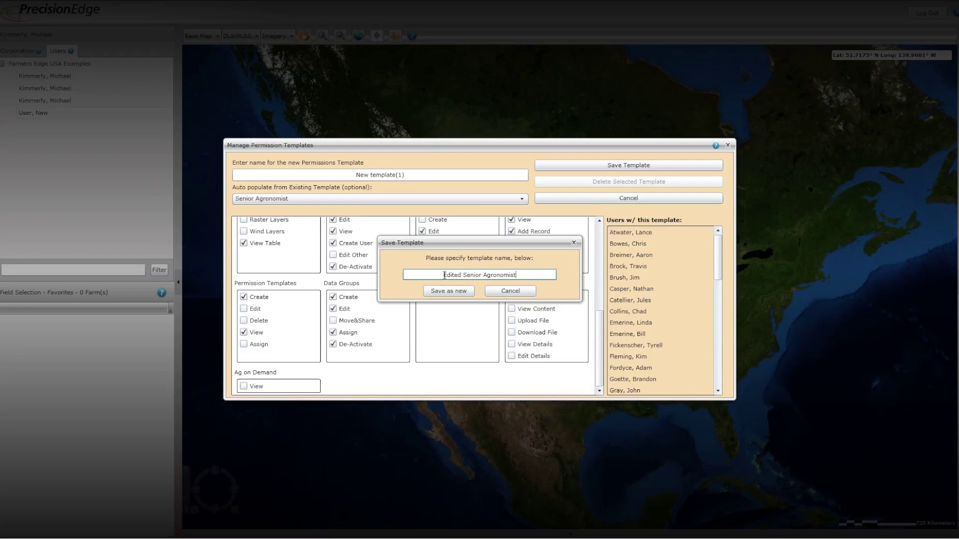
pyautogui.click(442, 291)
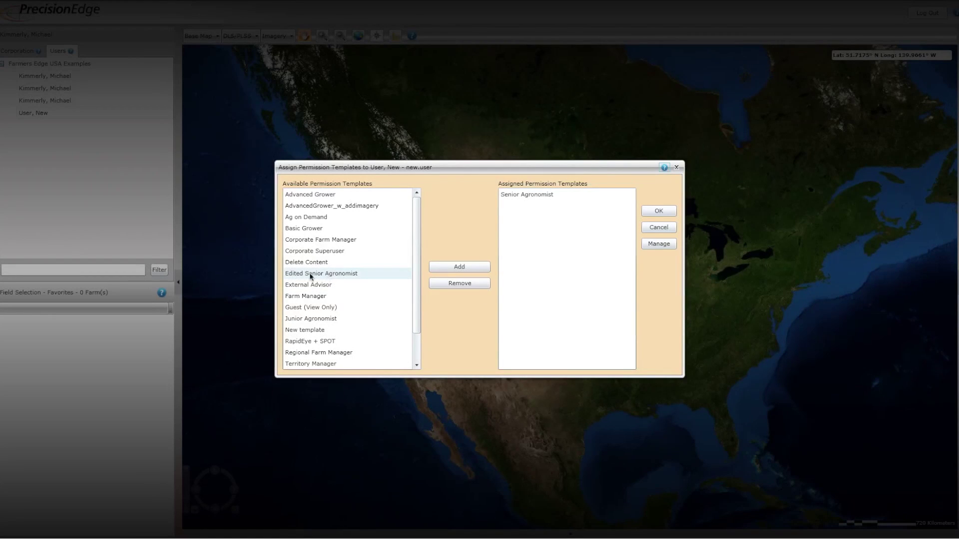
# Auto-populate the template manager from Edited Senior Agronomist instead of Senior Agronomist
pyautogui.click(656, 244)
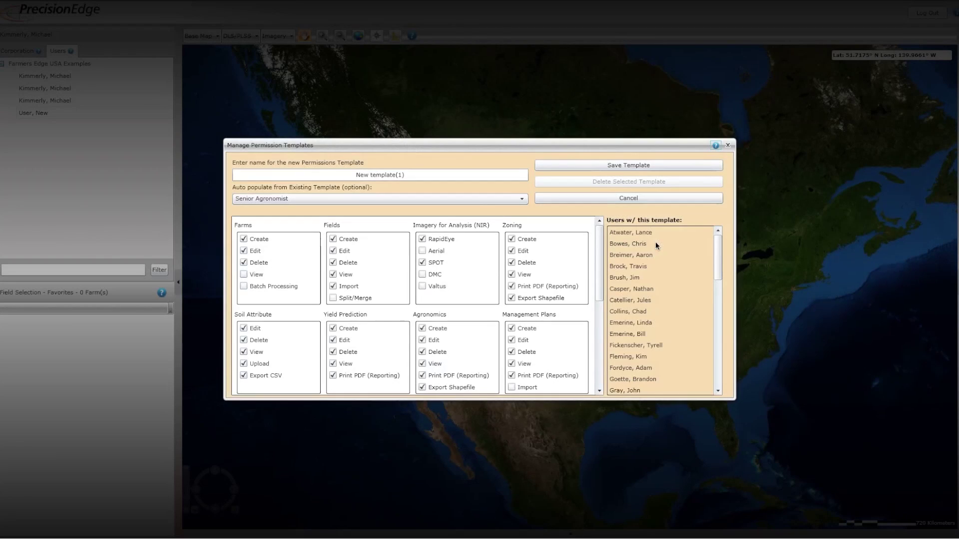
pyautogui.click(521, 199)
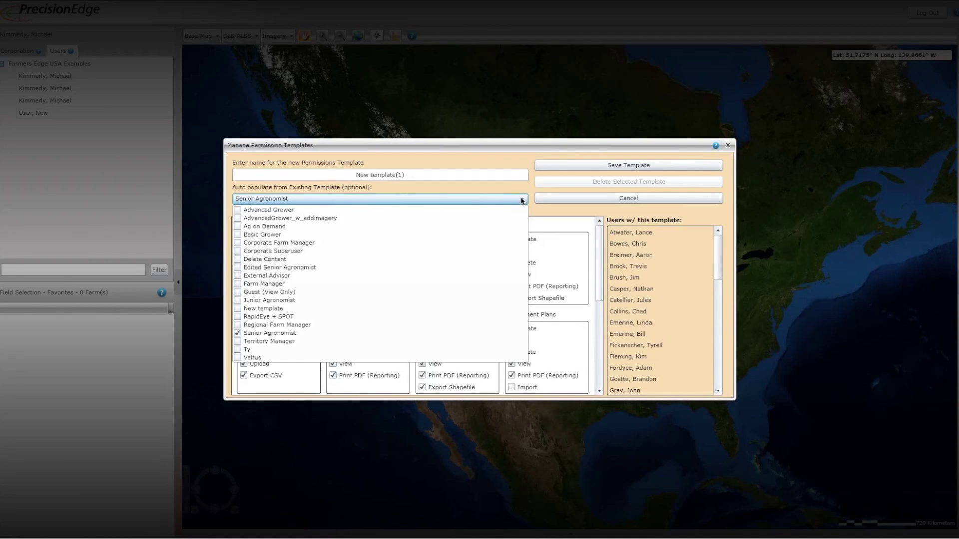
pyautogui.click(239, 269)
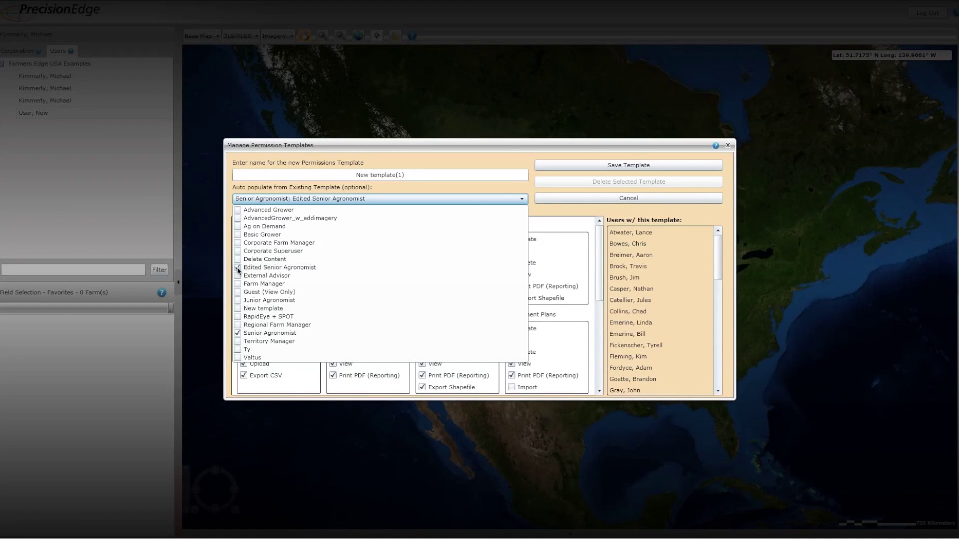
pyautogui.click(244, 334)
pyautogui.click(363, 200)
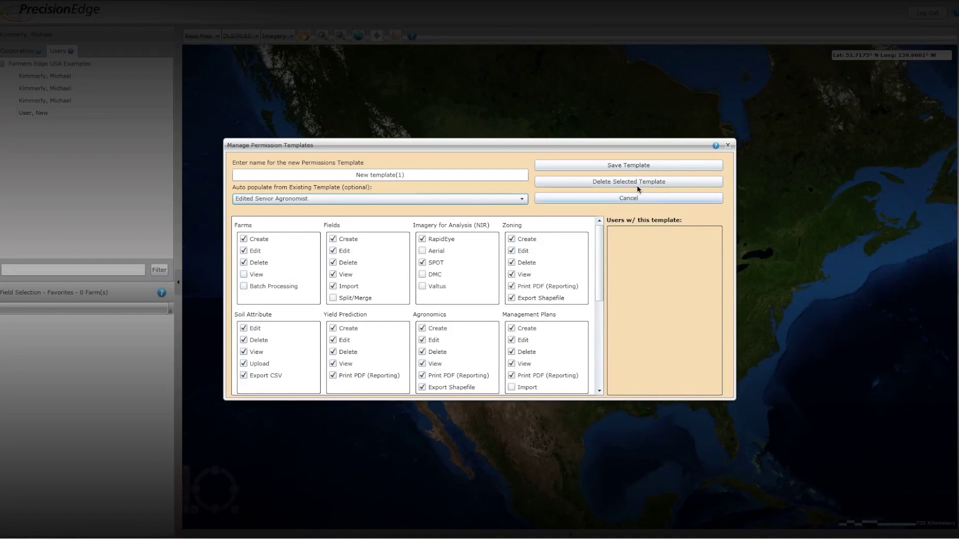
# Delete the Edited Senior Agronomist template and reload the Senior Agronomist template
pyautogui.click(621, 181)
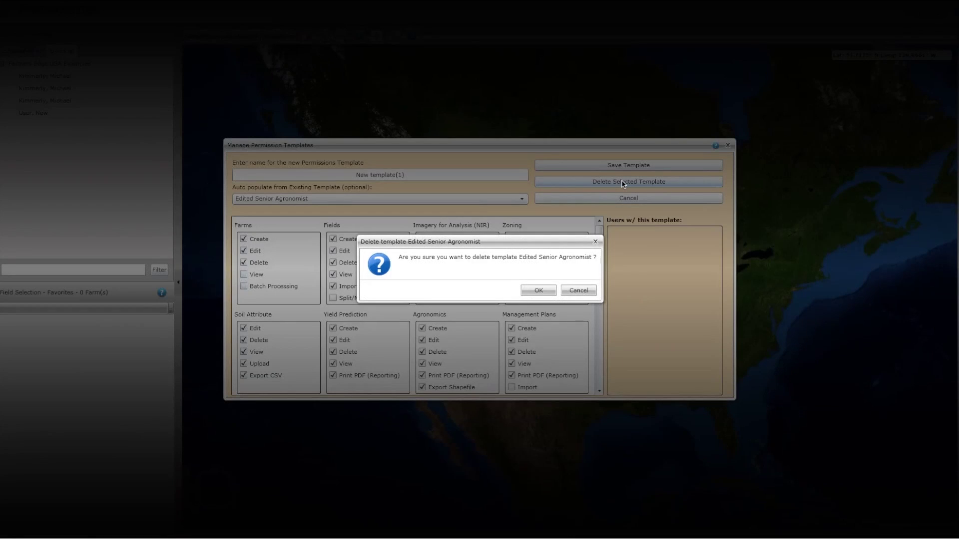
pyautogui.click(537, 290)
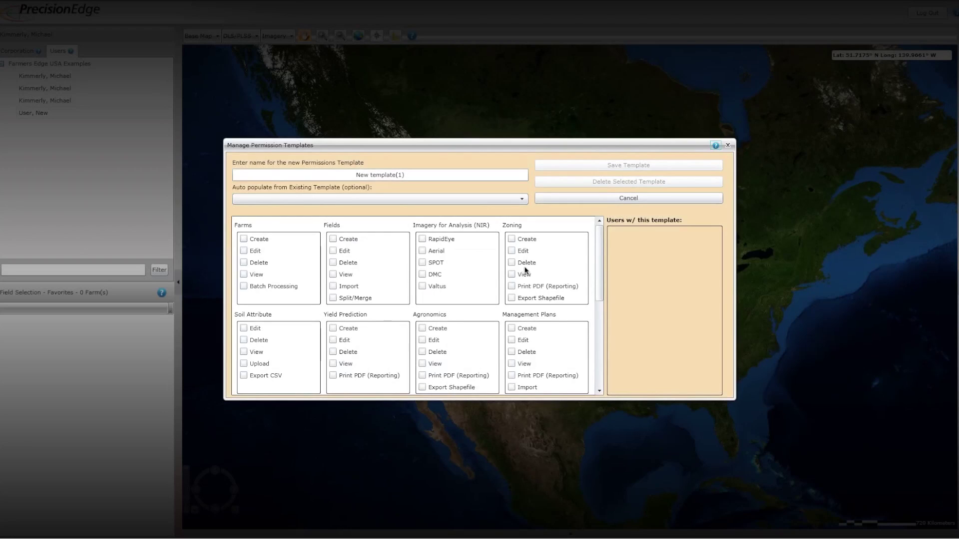
pyautogui.click(524, 200)
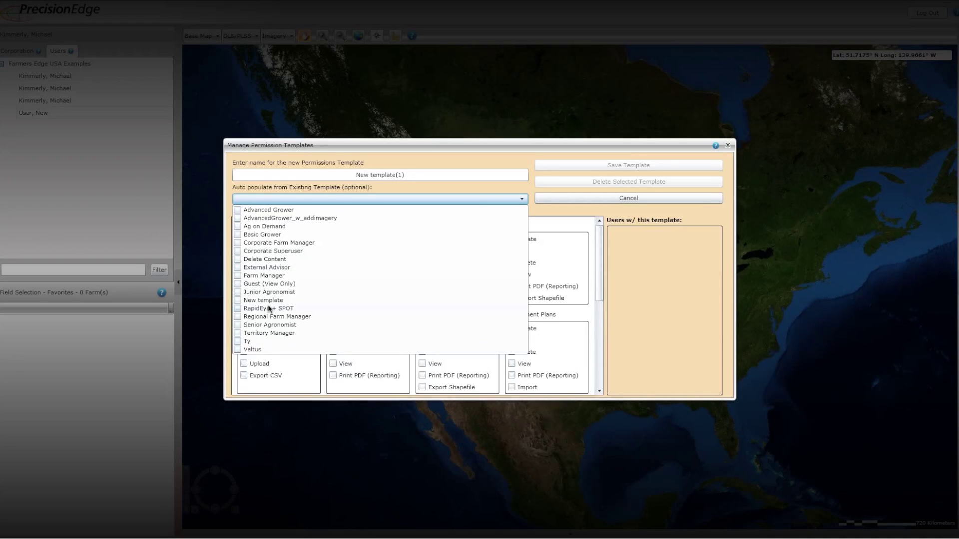
pyautogui.click(238, 325)
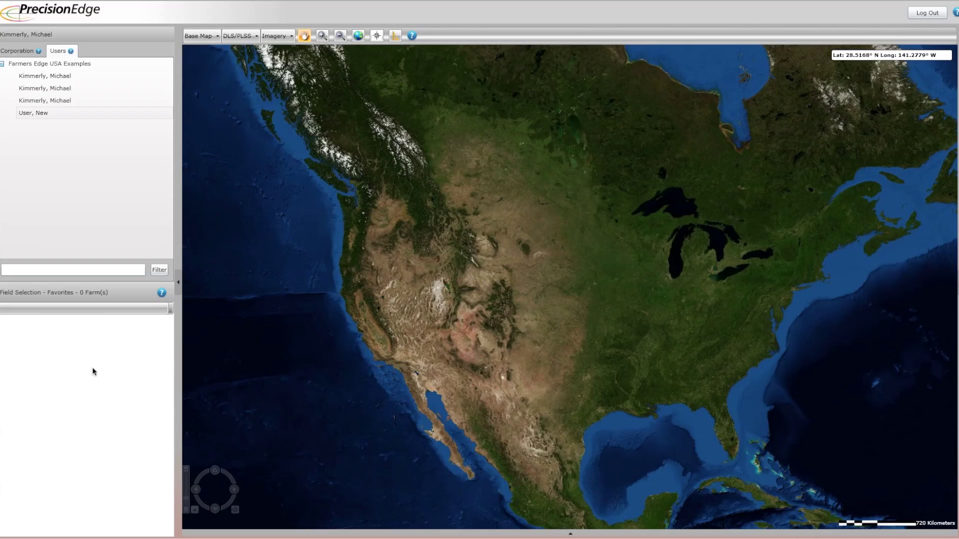
# Assign the new user the Farming Corporation - Missouri and Farming Corporation - Kansas data groups
pyautogui.click(36, 114)
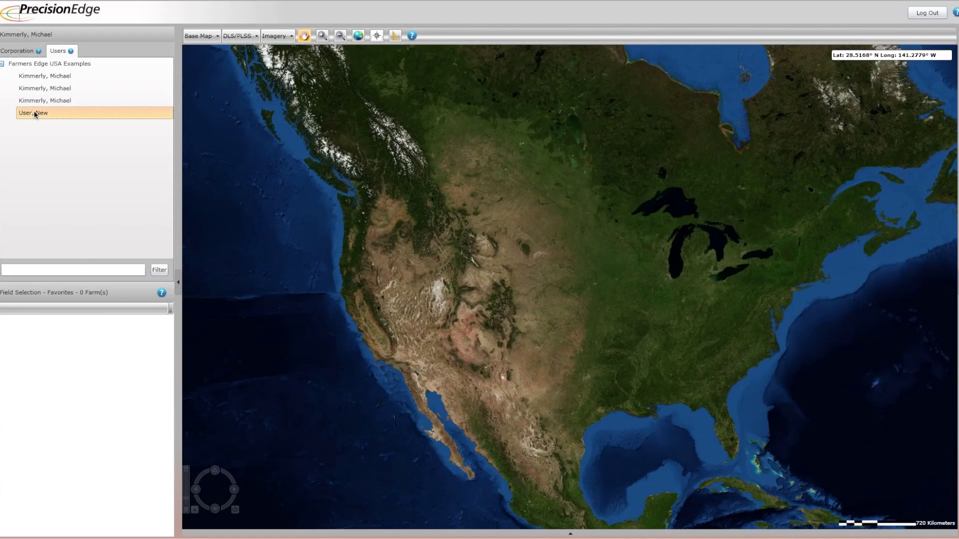
pyautogui.rightClick(36, 114)
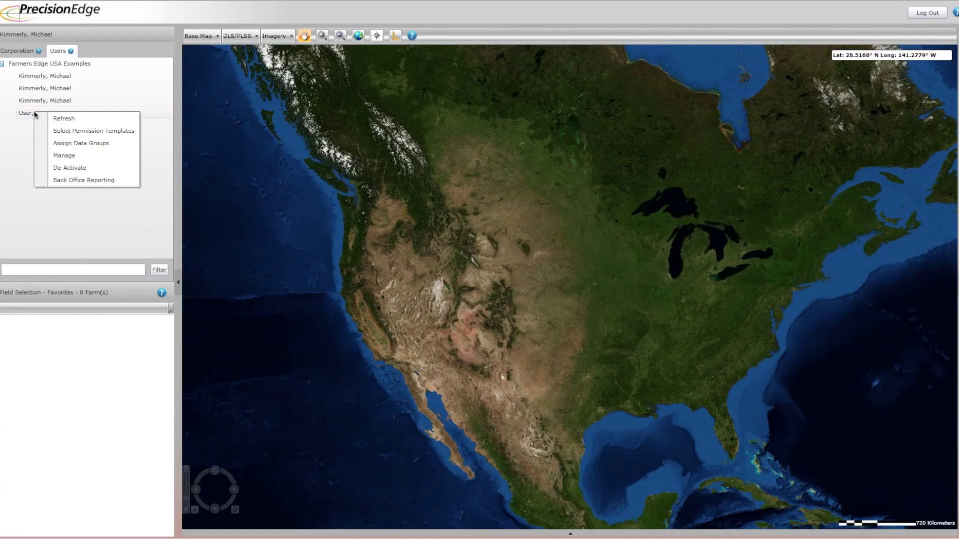
pyautogui.click(76, 144)
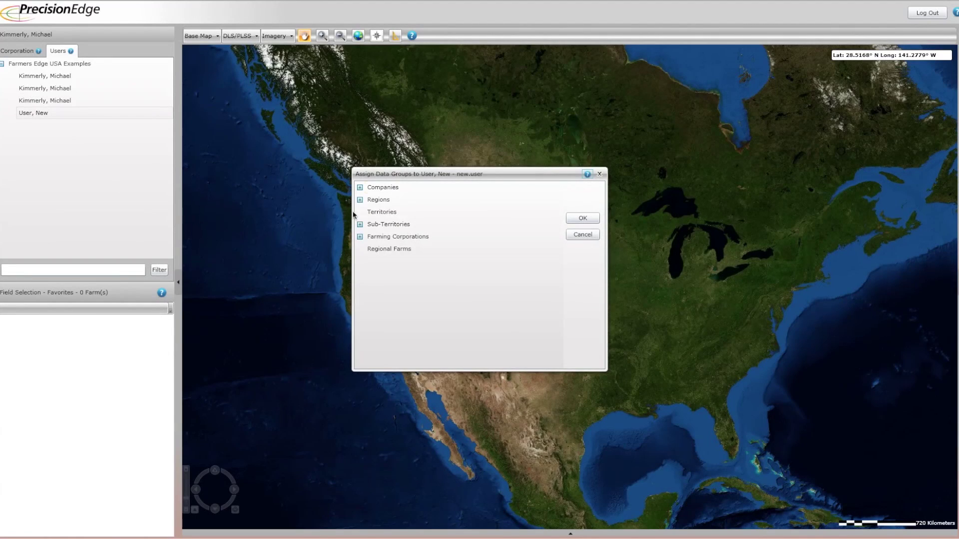
pyautogui.click(360, 237)
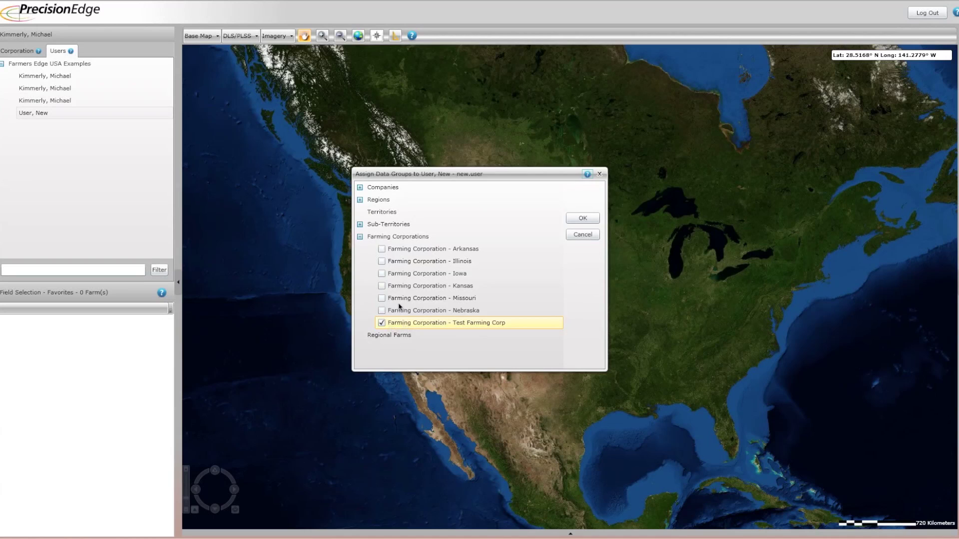
pyautogui.click(382, 298)
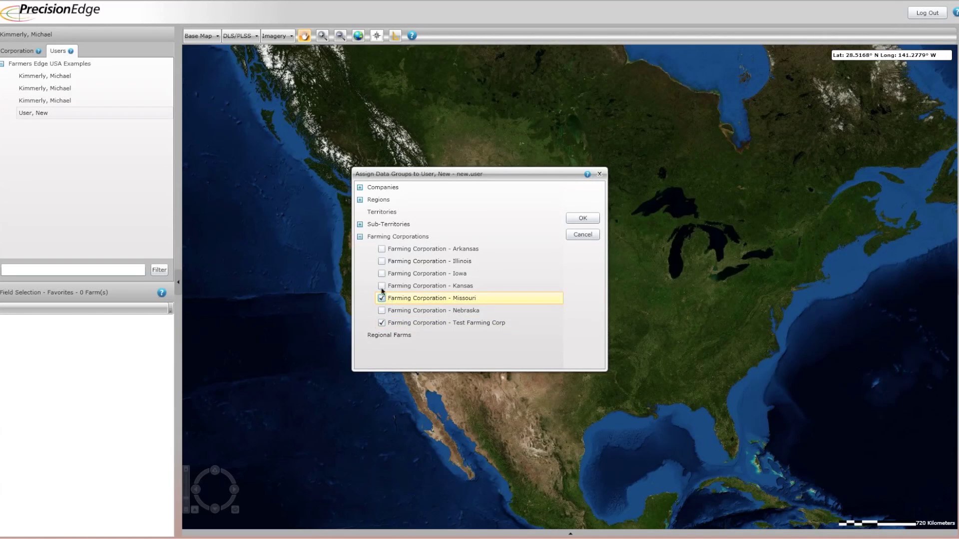
pyautogui.click(382, 286)
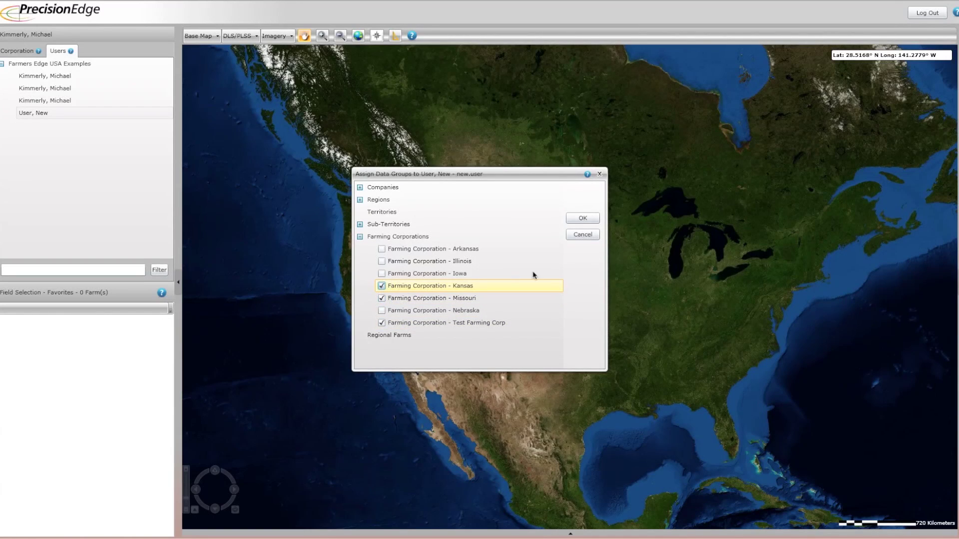
pyautogui.click(583, 219)
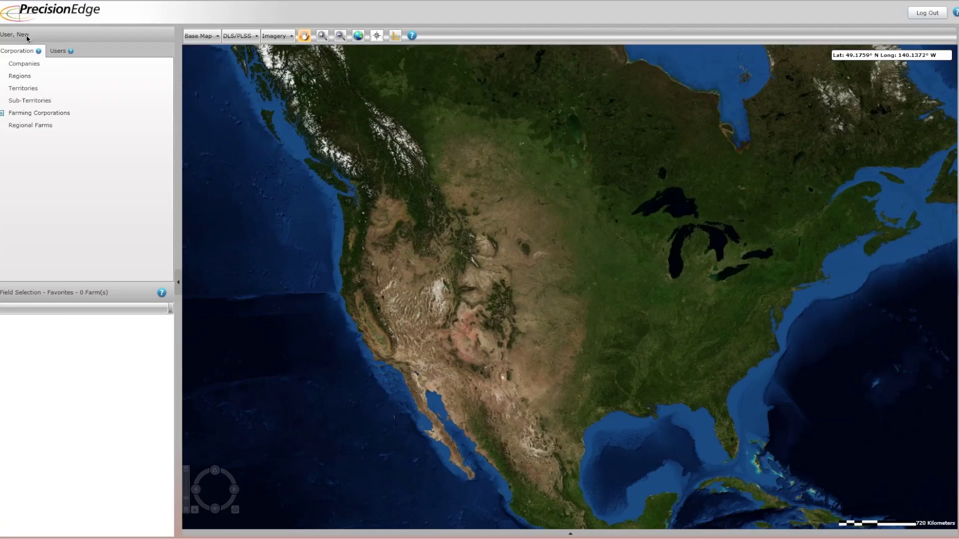
# Expand Farming Corporations and Sub-Territories to list all seven corporations, Arkansas through Test Farming Corp
pyautogui.click(2, 114)
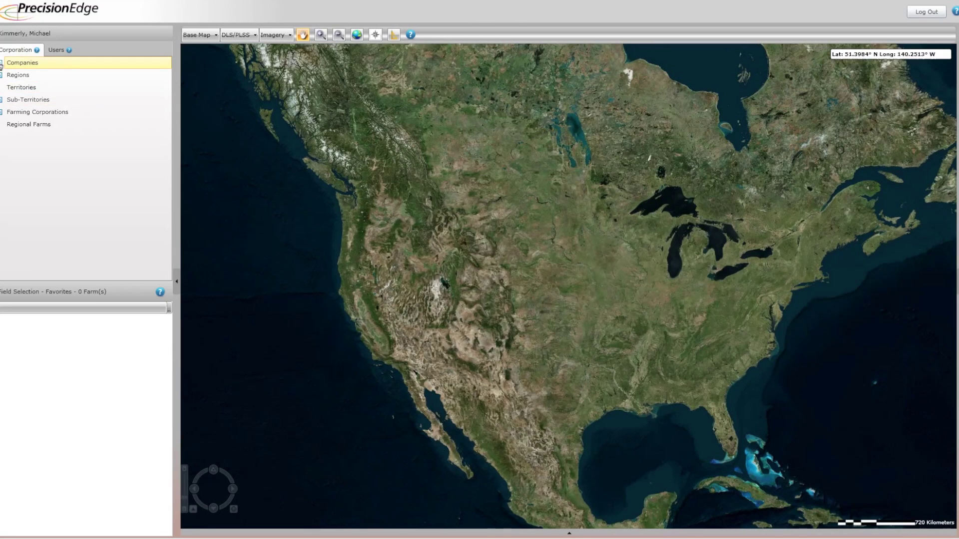
pyautogui.click(2, 113)
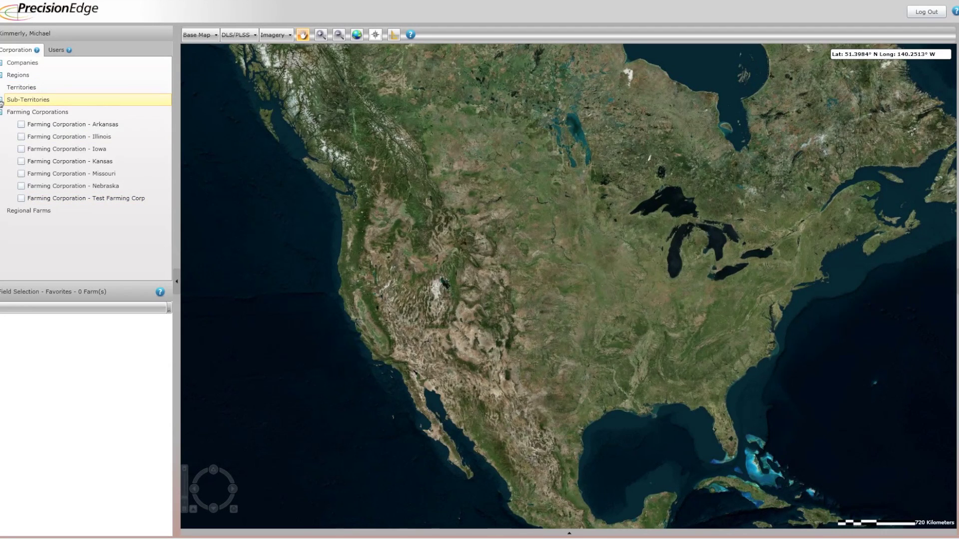
pyautogui.click(1, 100)
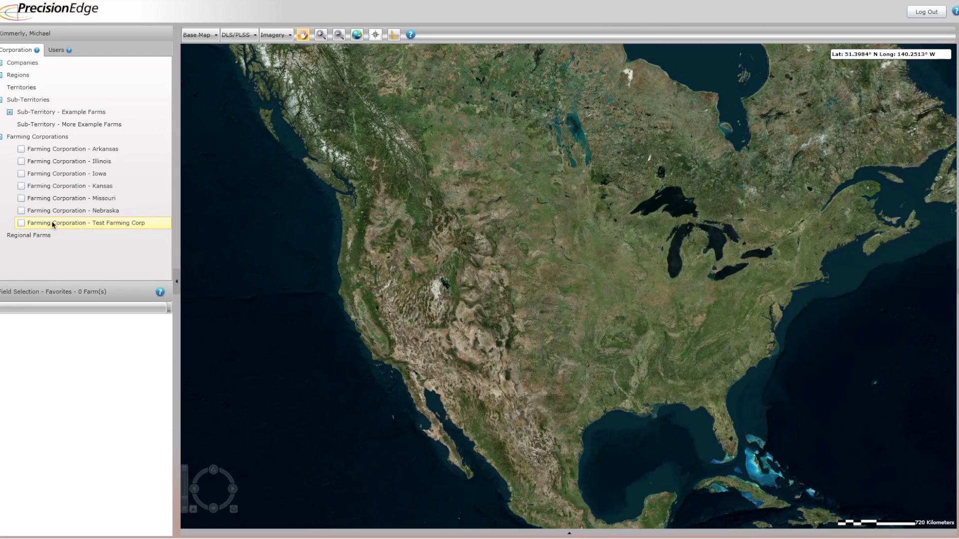
# Move Test Farming Corp under the More Example Farms sub-territory via Manage Data Group
pyautogui.click(54, 224)
pyautogui.rightClick(54, 224)
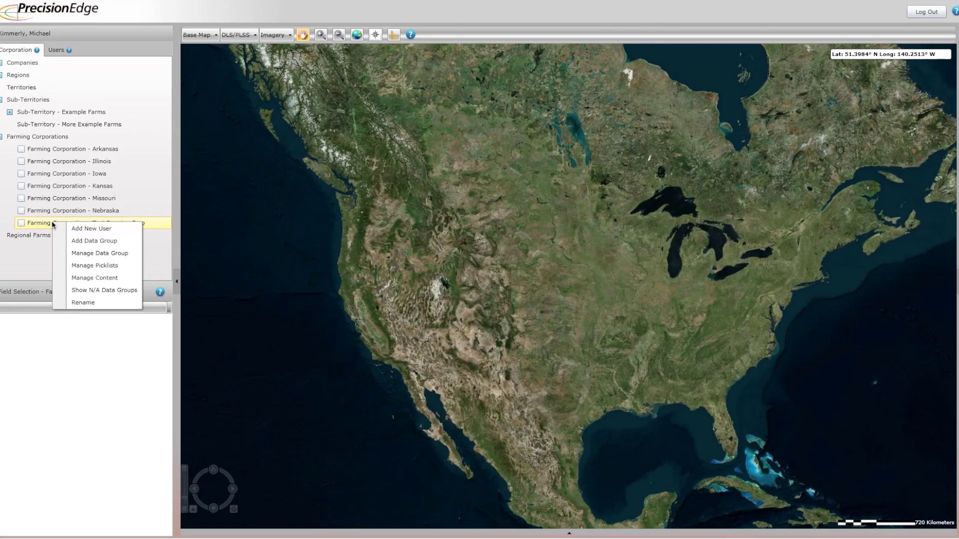
pyautogui.click(87, 255)
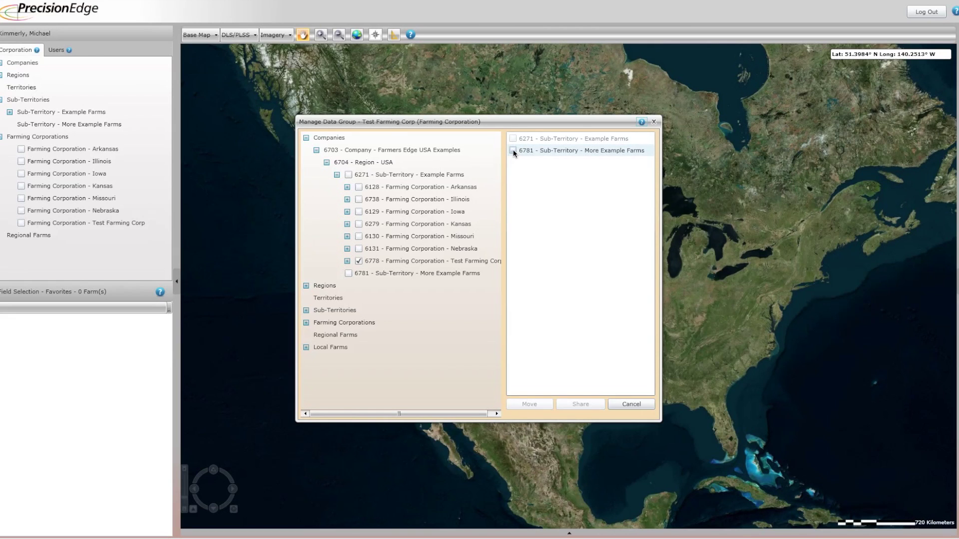
pyautogui.click(513, 150)
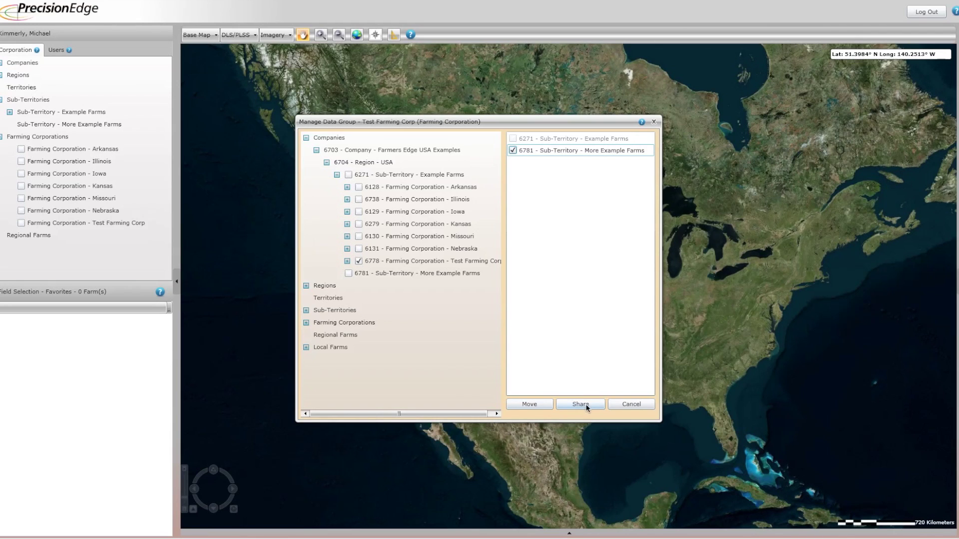
pyautogui.click(528, 406)
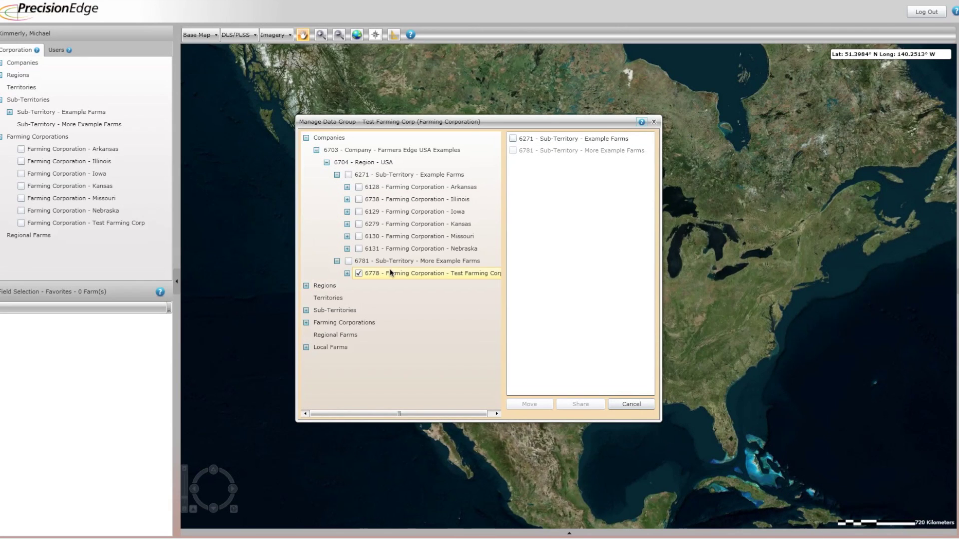
# Share Test Farming Corp with Example Farms, then expand More Example Farms to verify
pyautogui.click(512, 138)
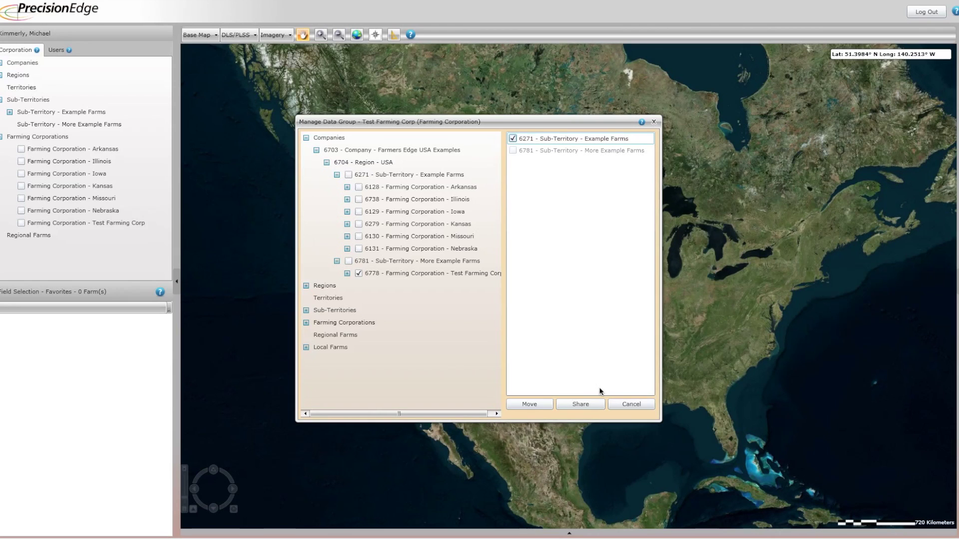
pyautogui.click(577, 406)
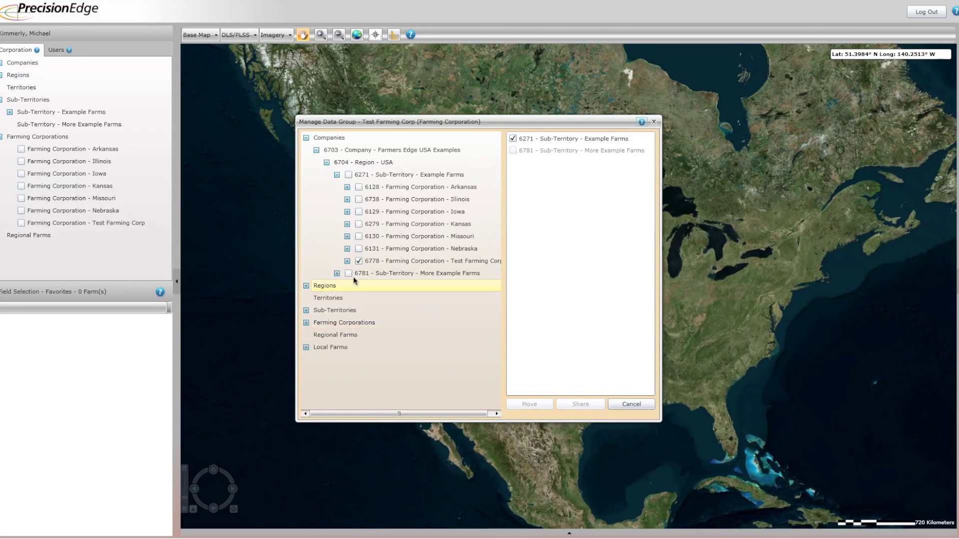
pyautogui.click(336, 273)
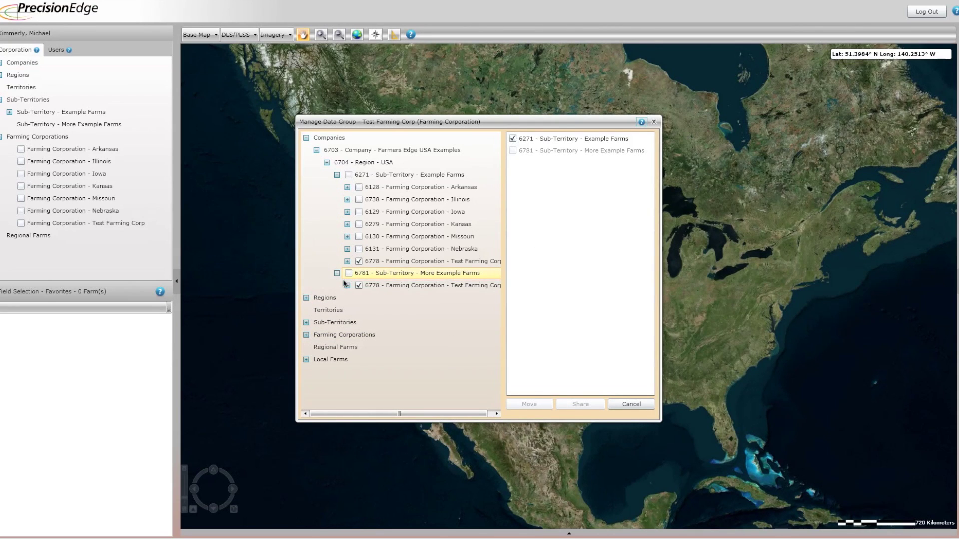